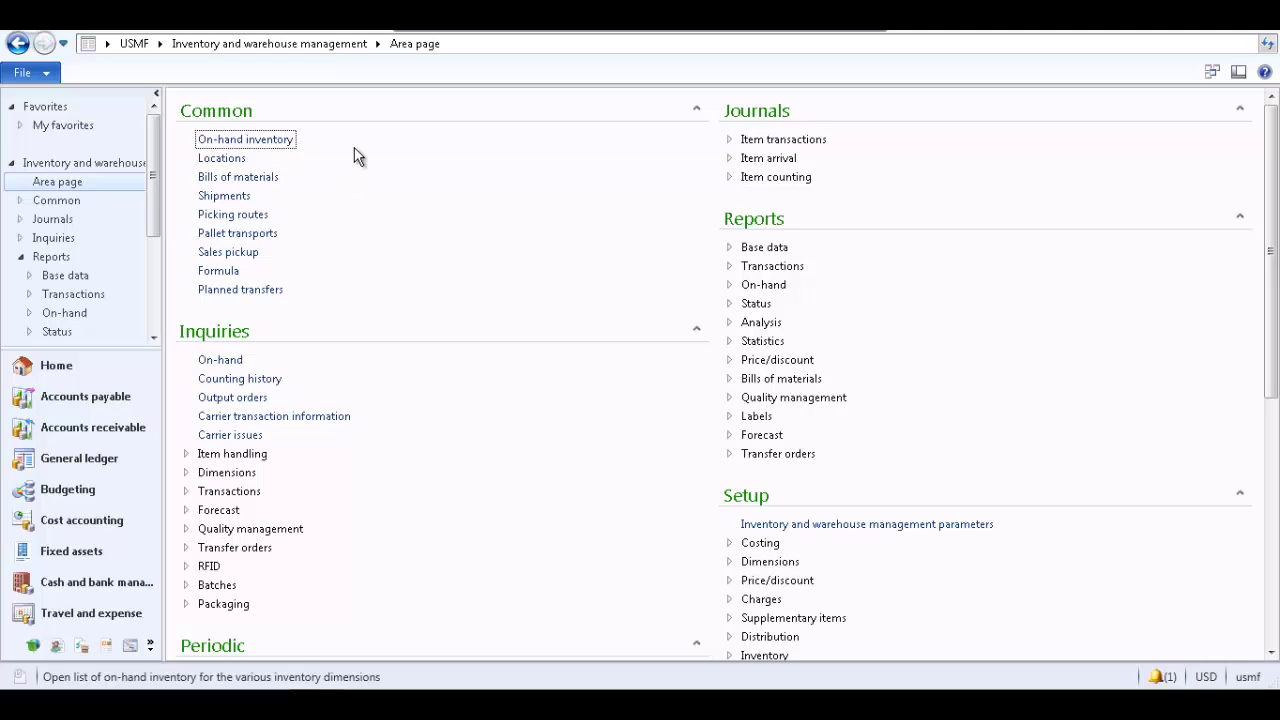
# Use the Inventory and warehouse management breadcrumb arrow to reach its Reports page.
pyautogui.click(377, 44)
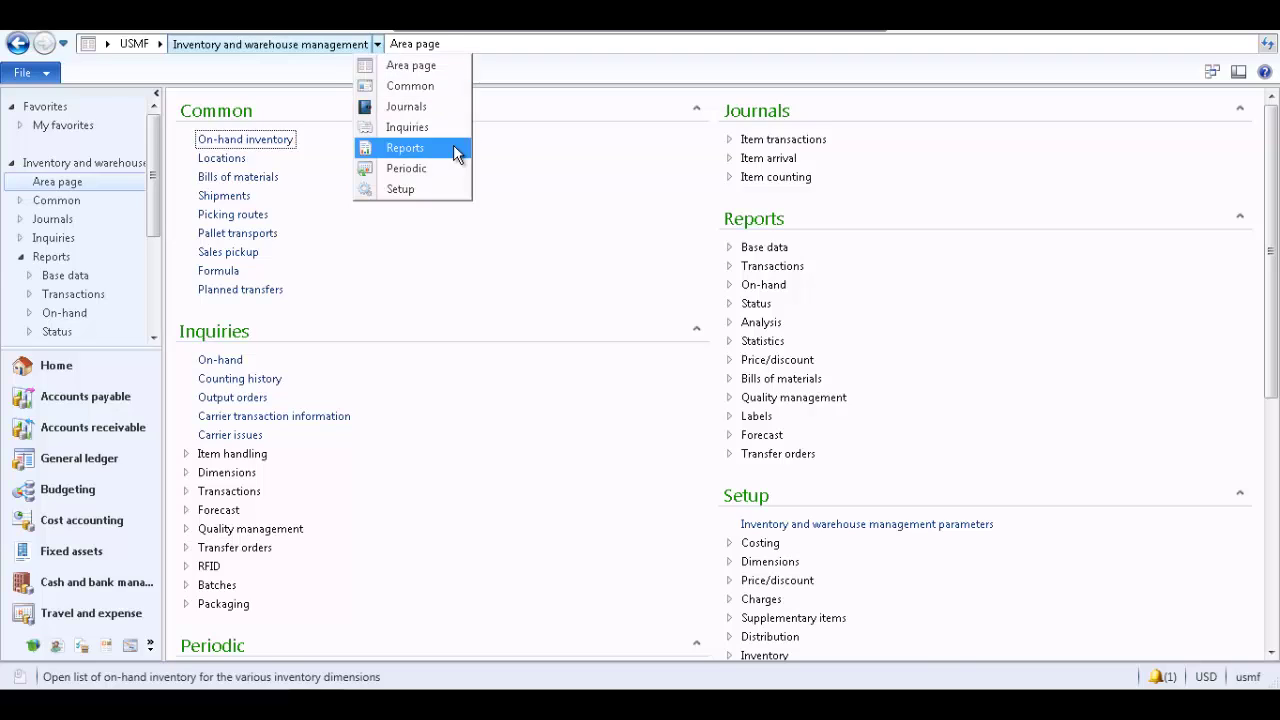
pyautogui.click(405, 148)
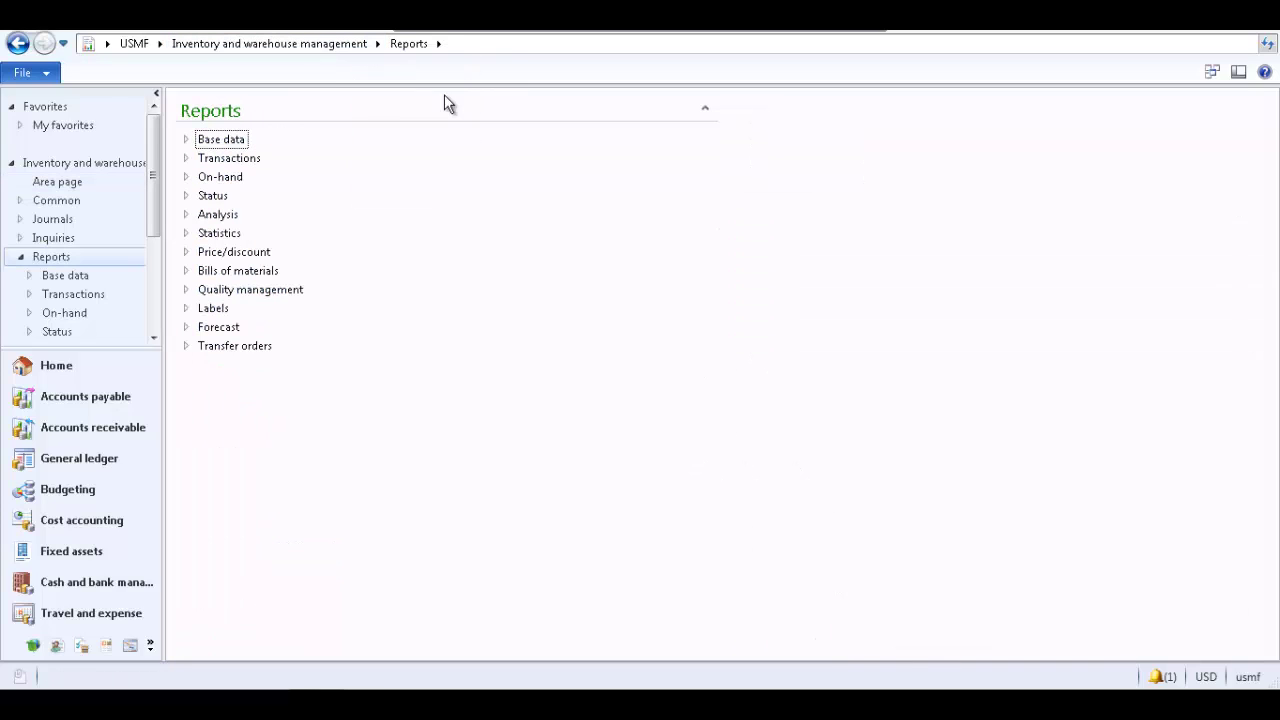
# Expand the On-hand report group and open the On-hand inventory report dialog.
pyautogui.click(186, 177)
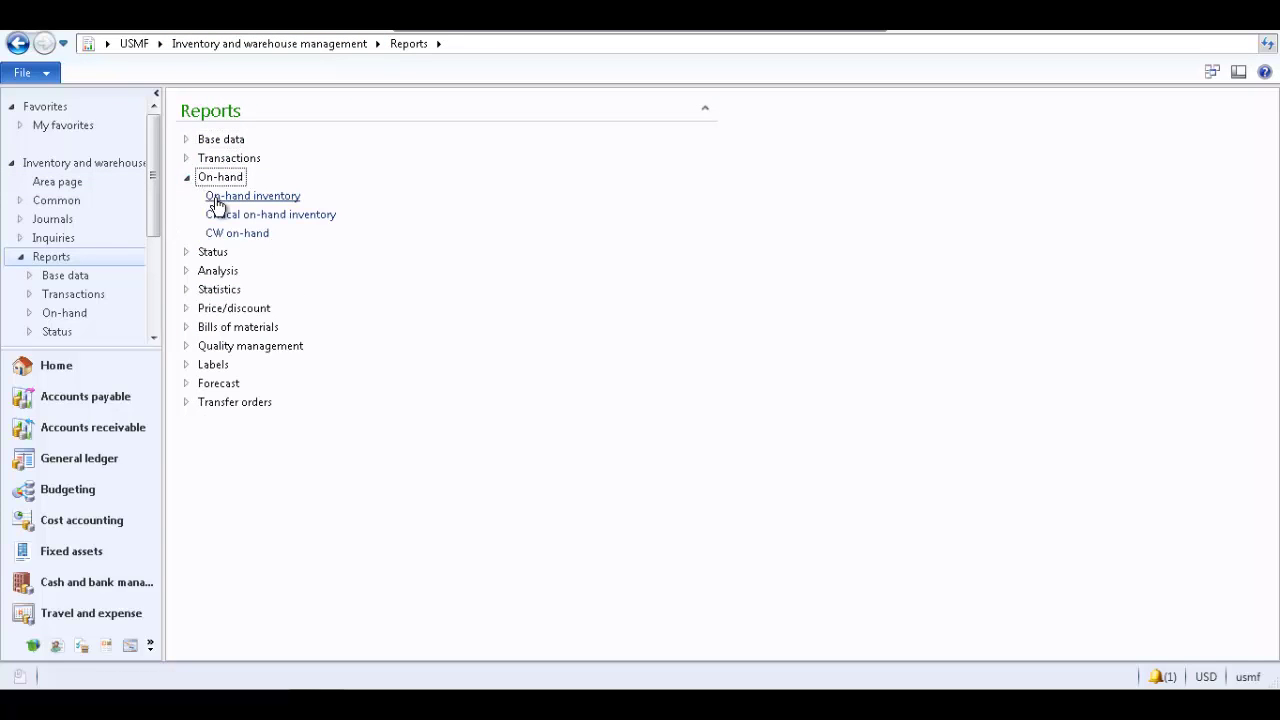
pyautogui.click(215, 197)
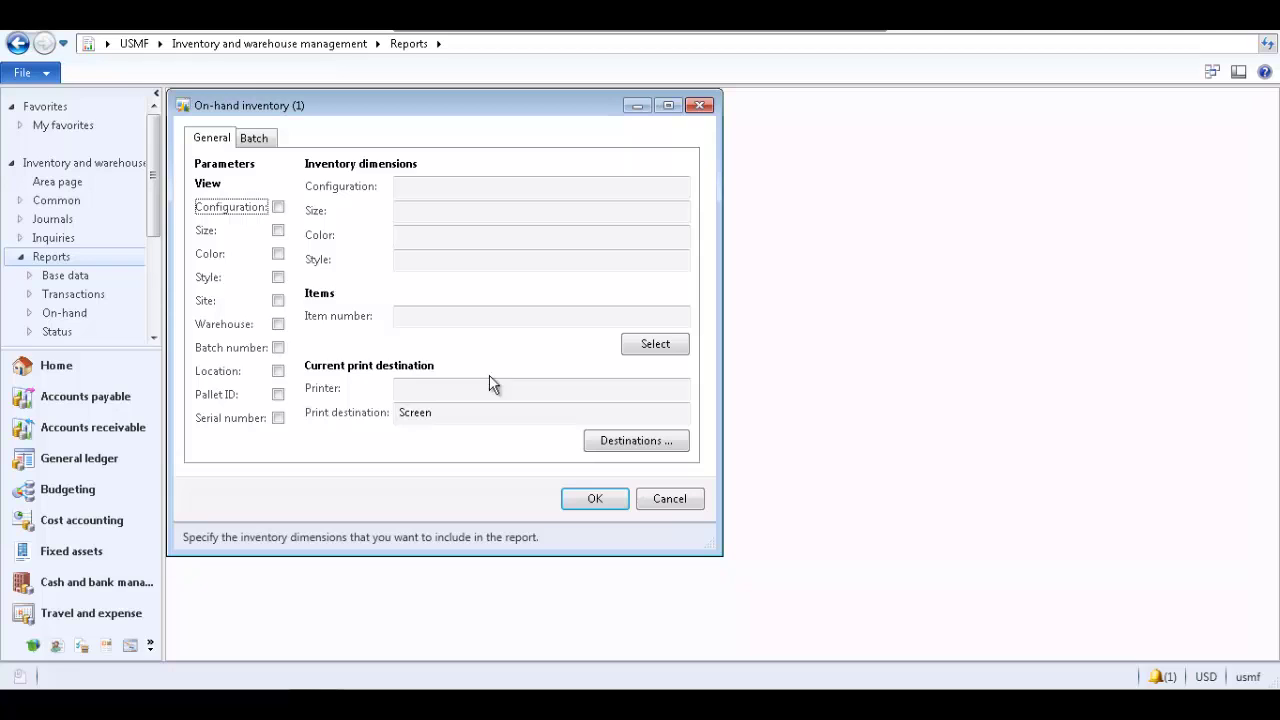
# Confirm Screen as the print destination and run the On-hand inventory report.
pyautogui.click(595, 448)
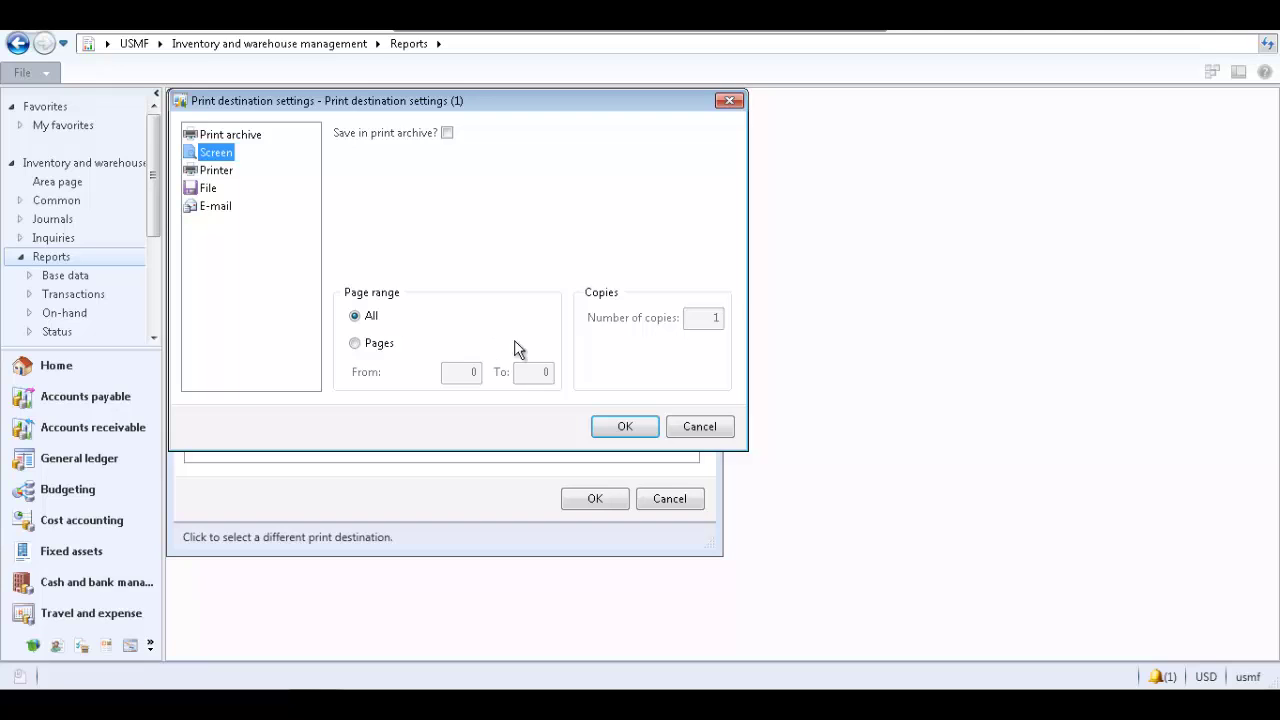
pyautogui.click(607, 427)
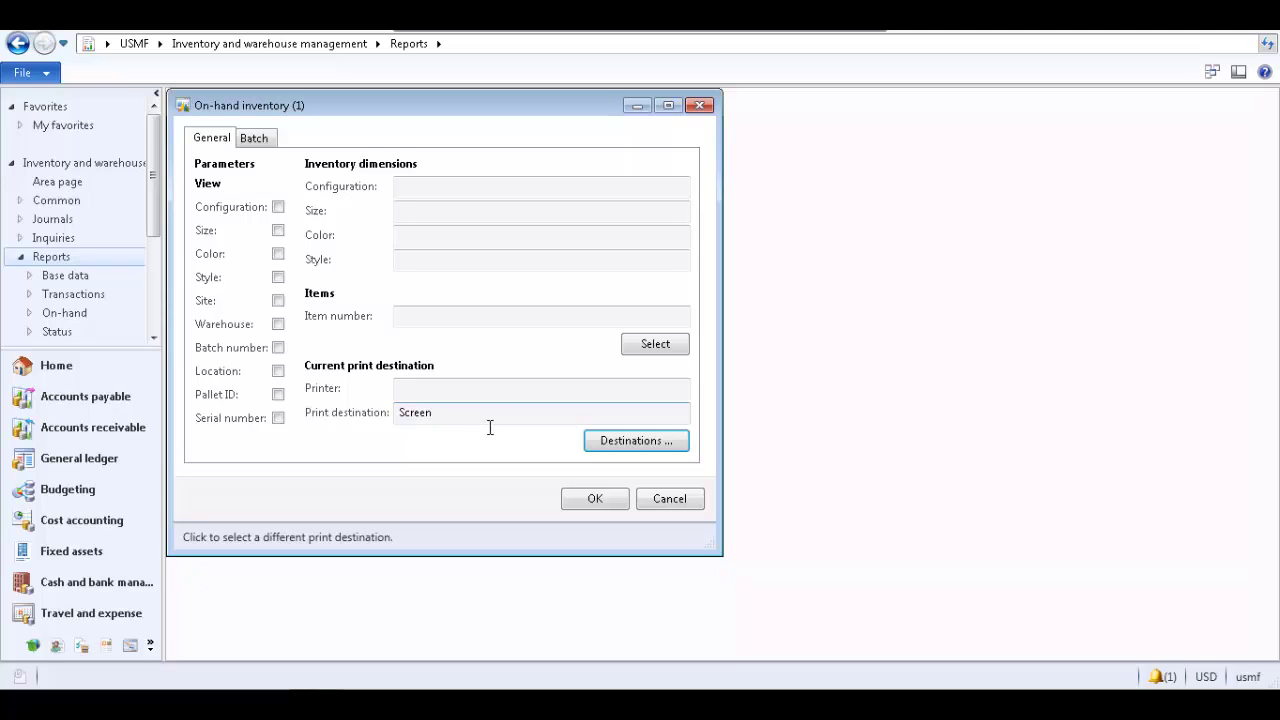
pyautogui.click(590, 499)
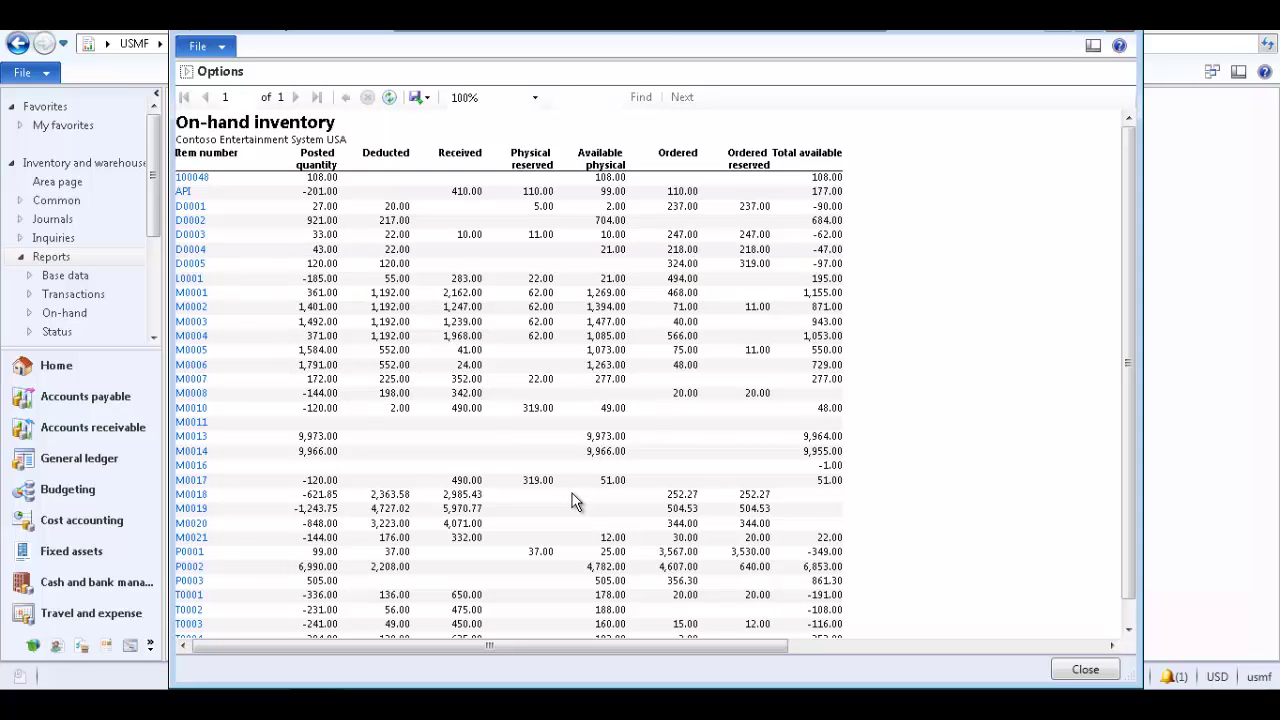
# Look at the report window's File > Print commands without printing, then close the report window.
pyautogui.click(224, 50)
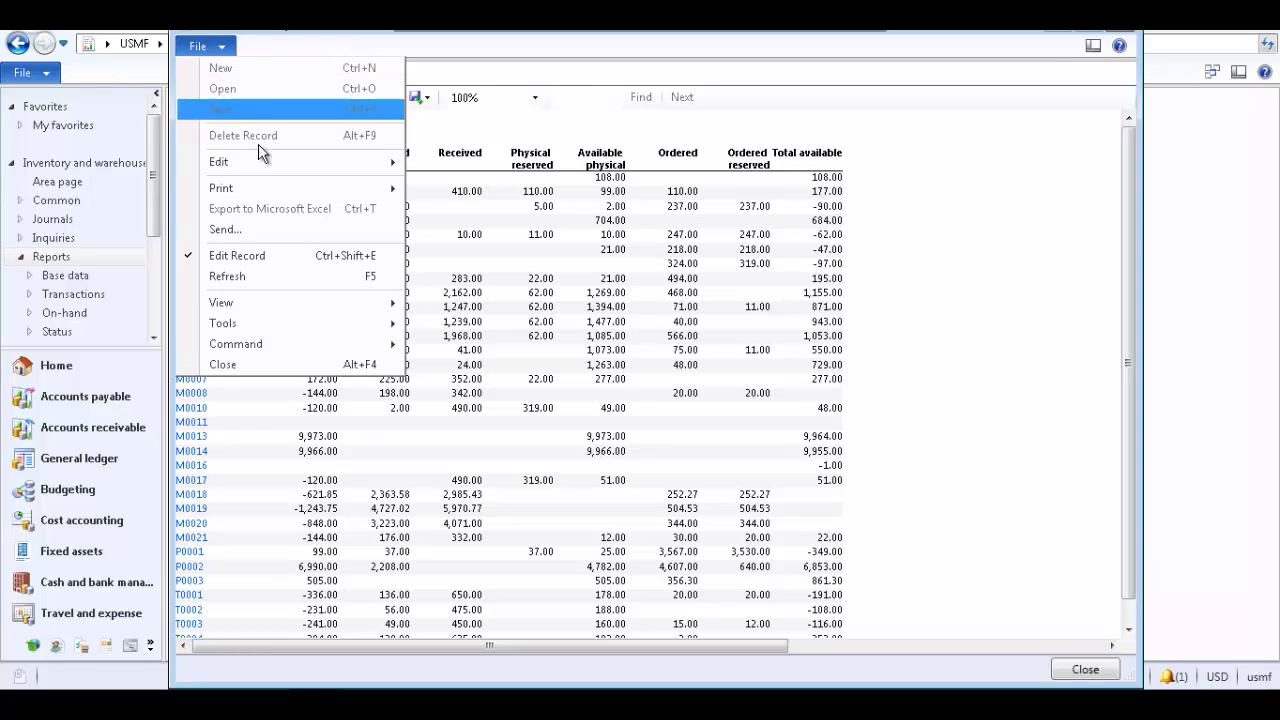
pyautogui.moveTo(273, 191)
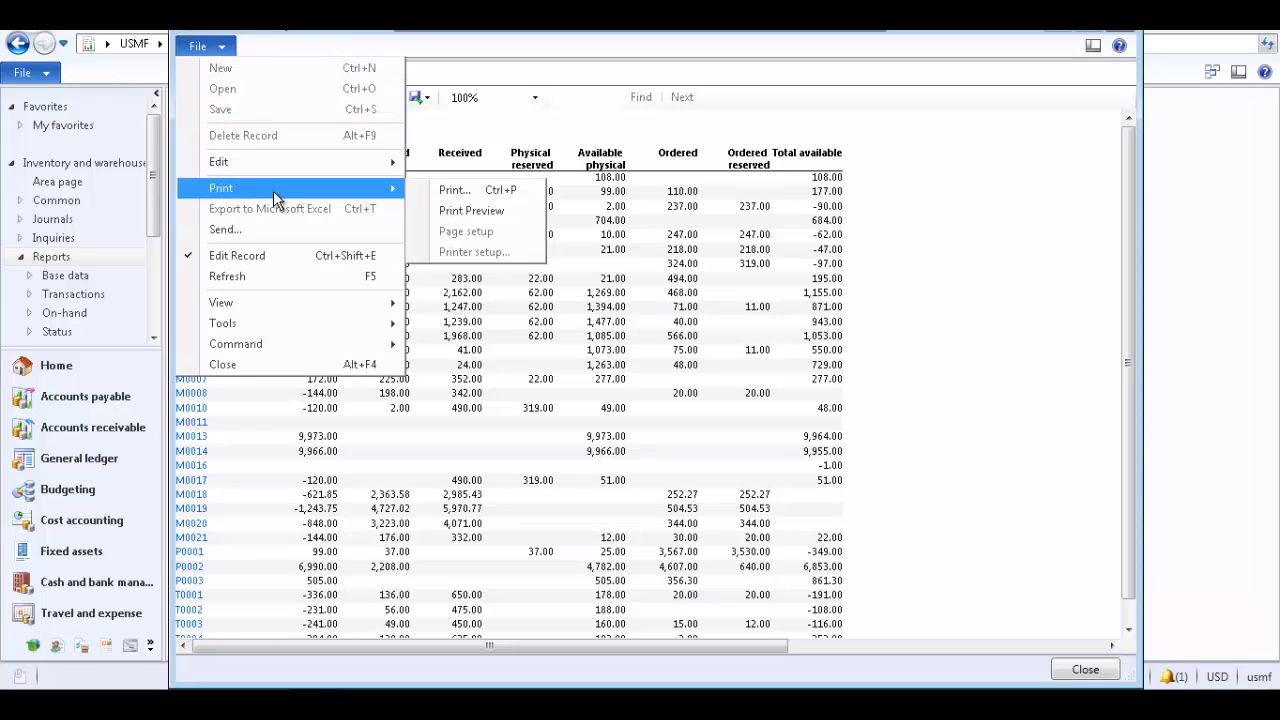
pyautogui.click(980, 338)
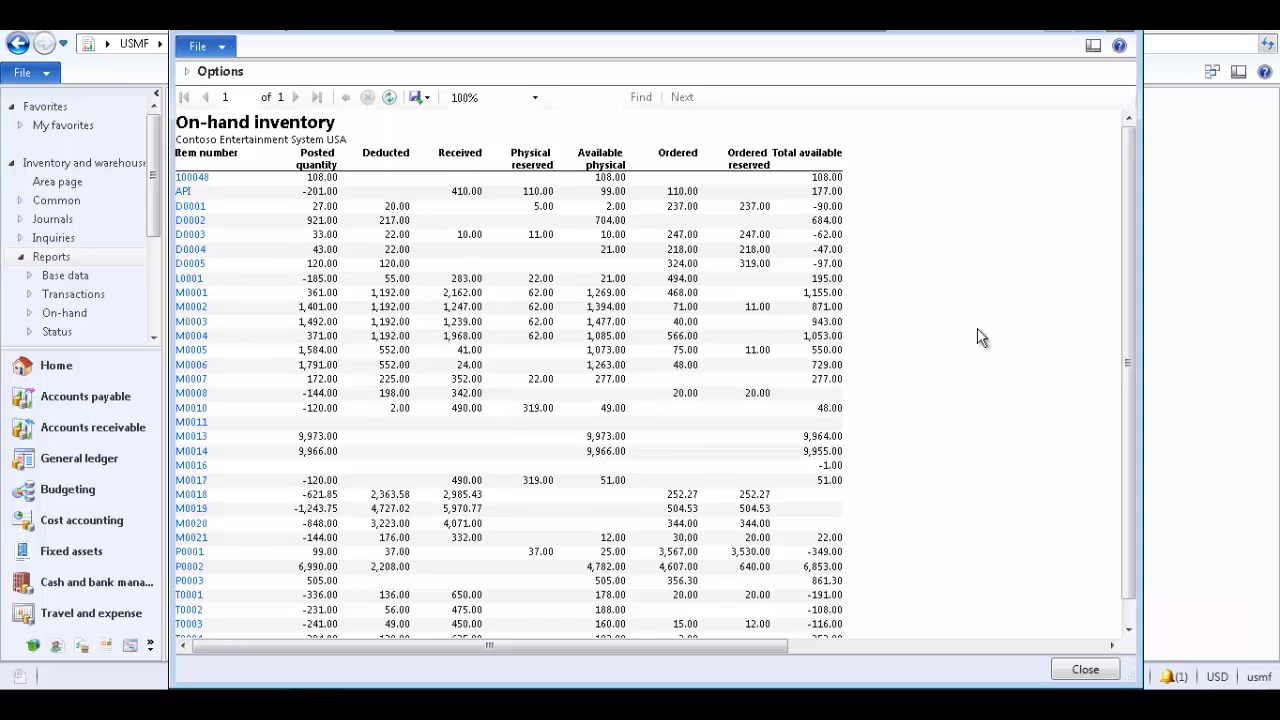
pyautogui.click(1127, 33)
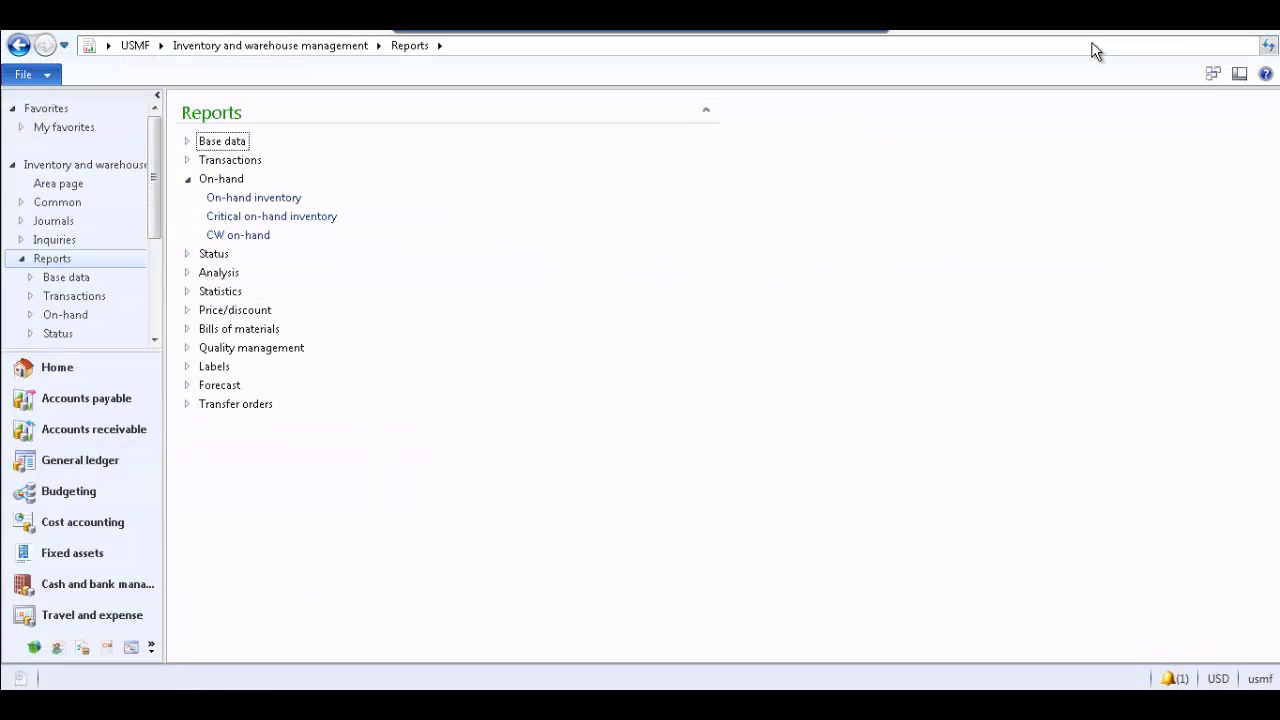
# Reopen On-hand inventory and set printer HP Officejet J6400 series fax (redirected 5), leaving default settings unoverridden.
pyautogui.click(283, 199)
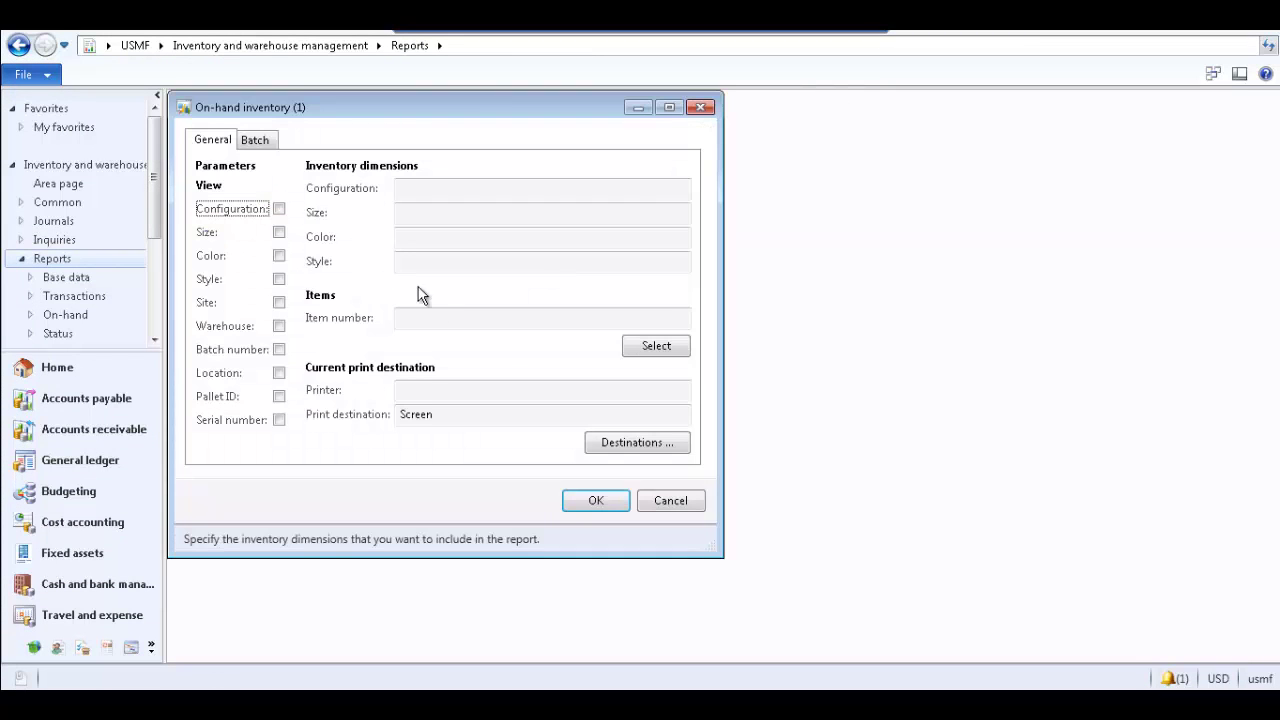
pyautogui.click(601, 446)
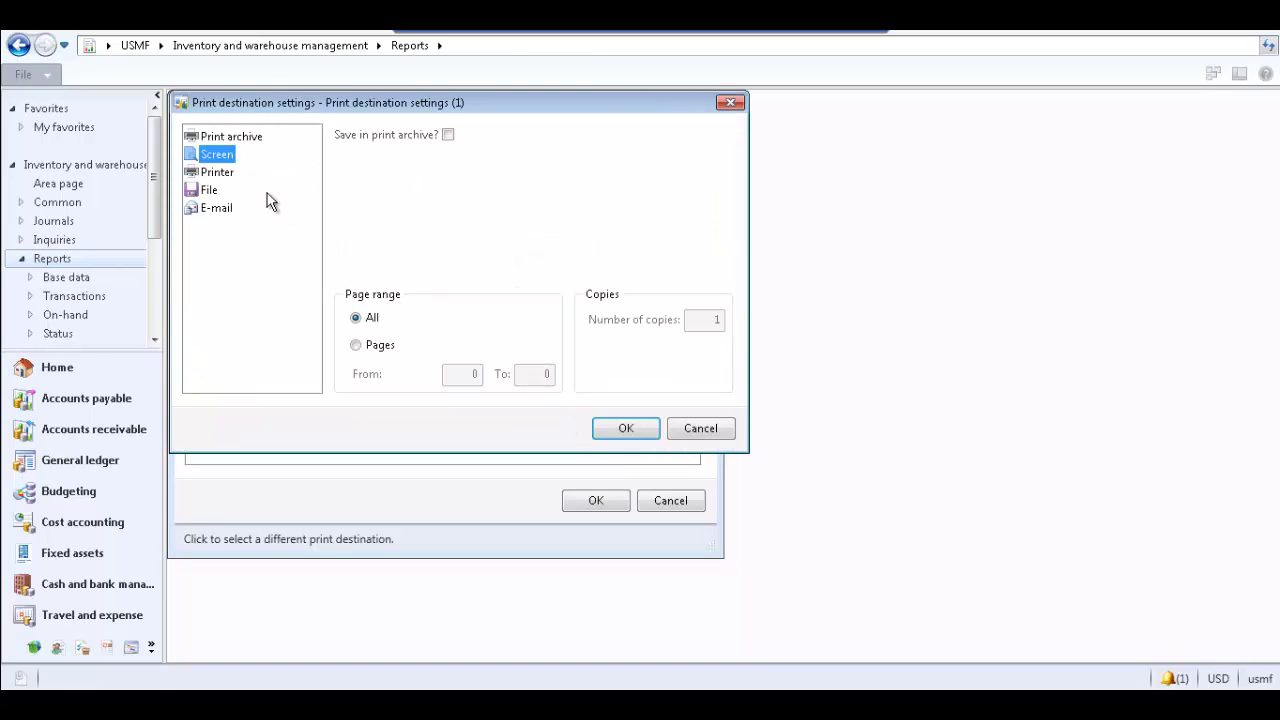
pyautogui.click(224, 174)
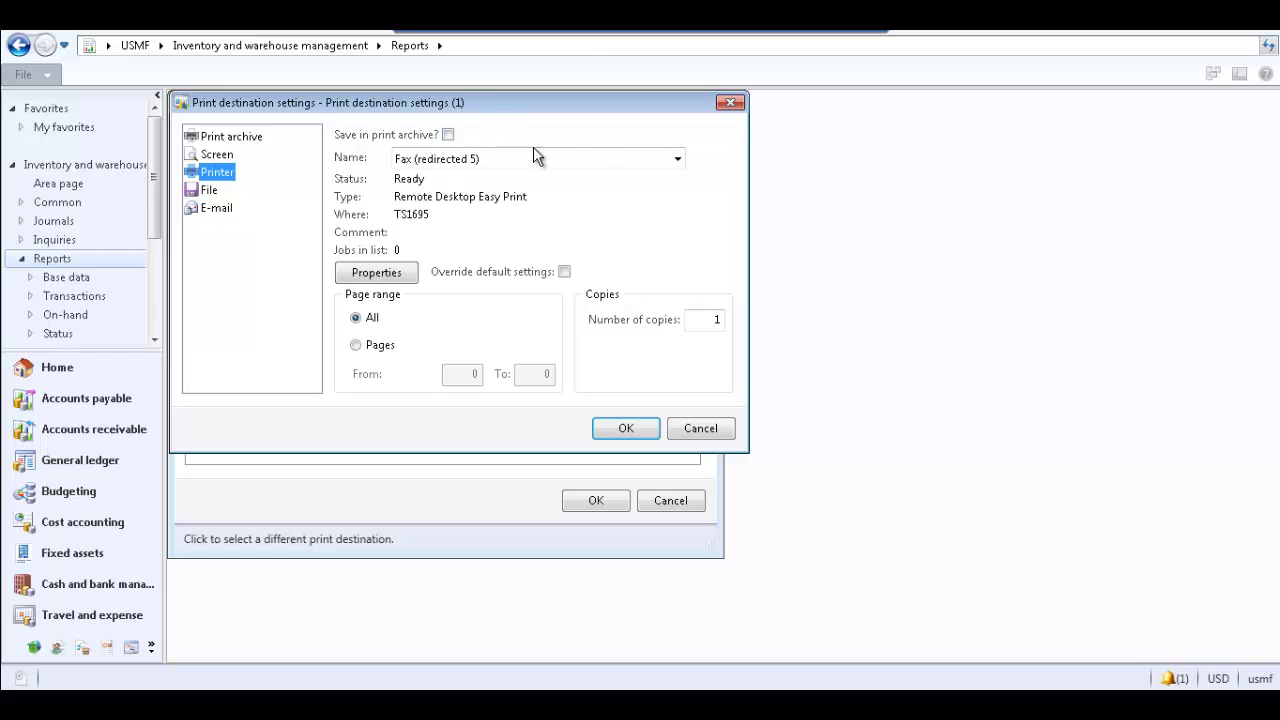
pyautogui.click(678, 162)
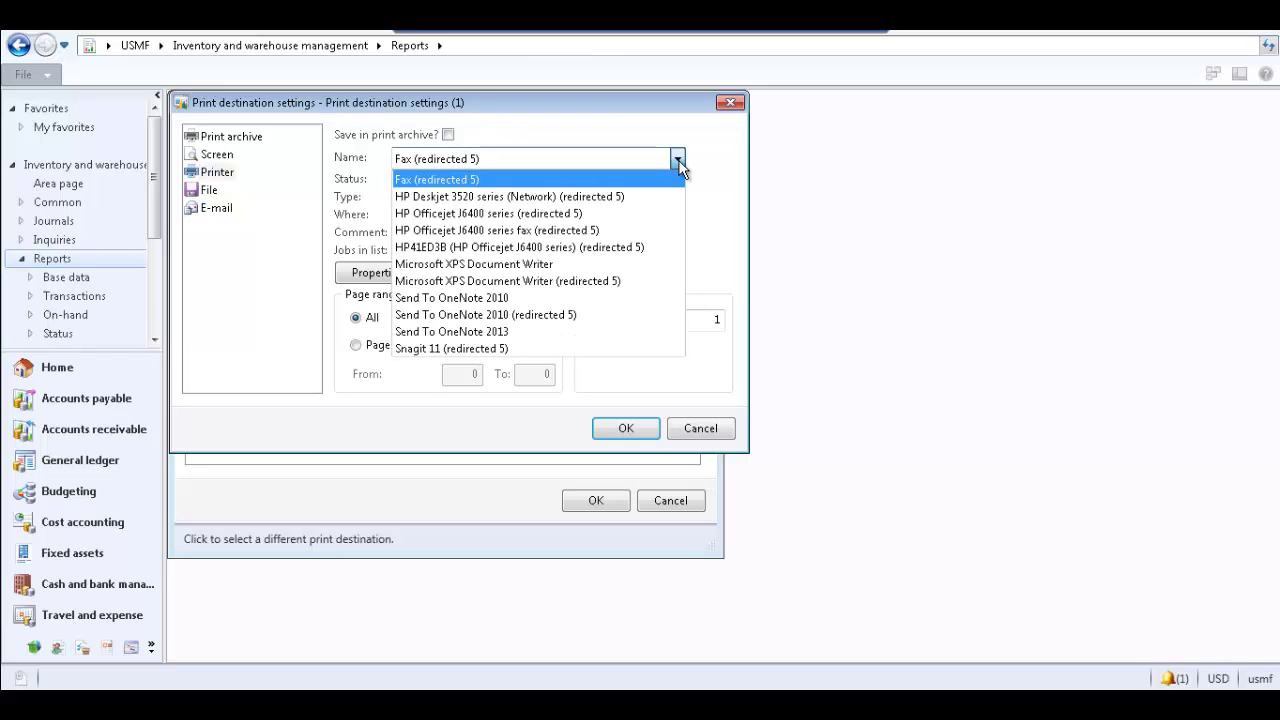
pyautogui.click(612, 230)
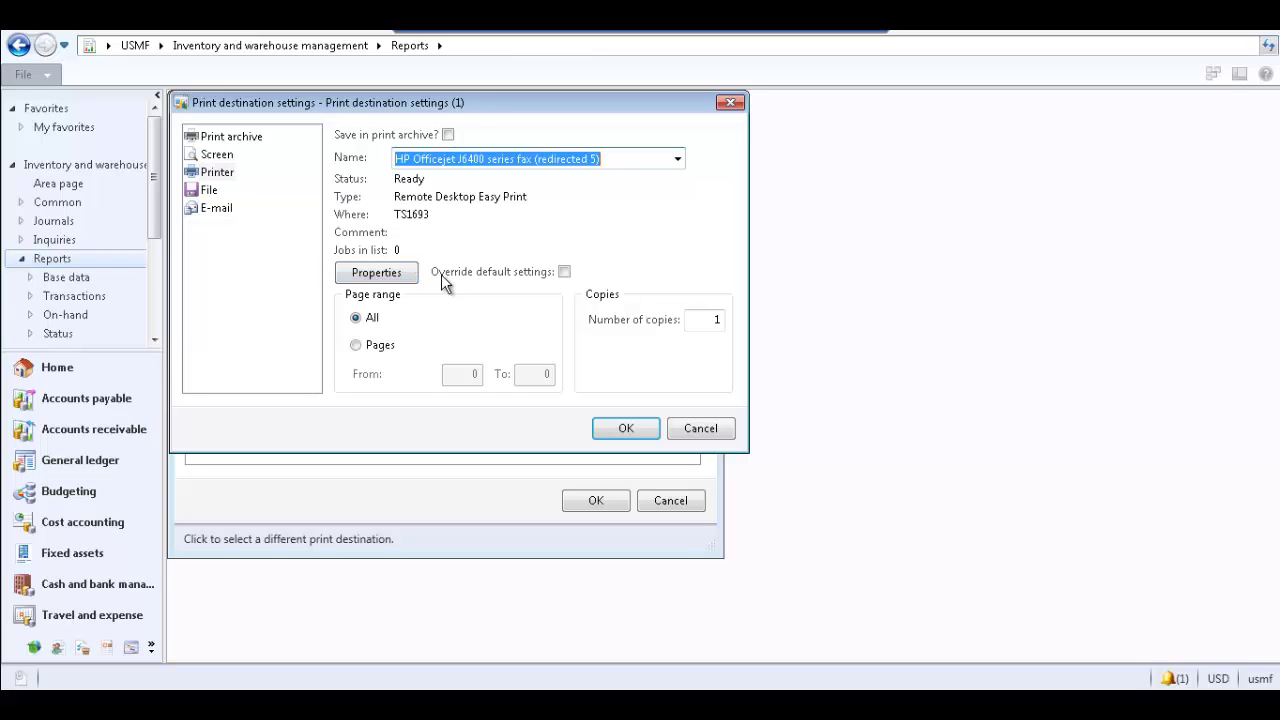
pyautogui.click(564, 273)
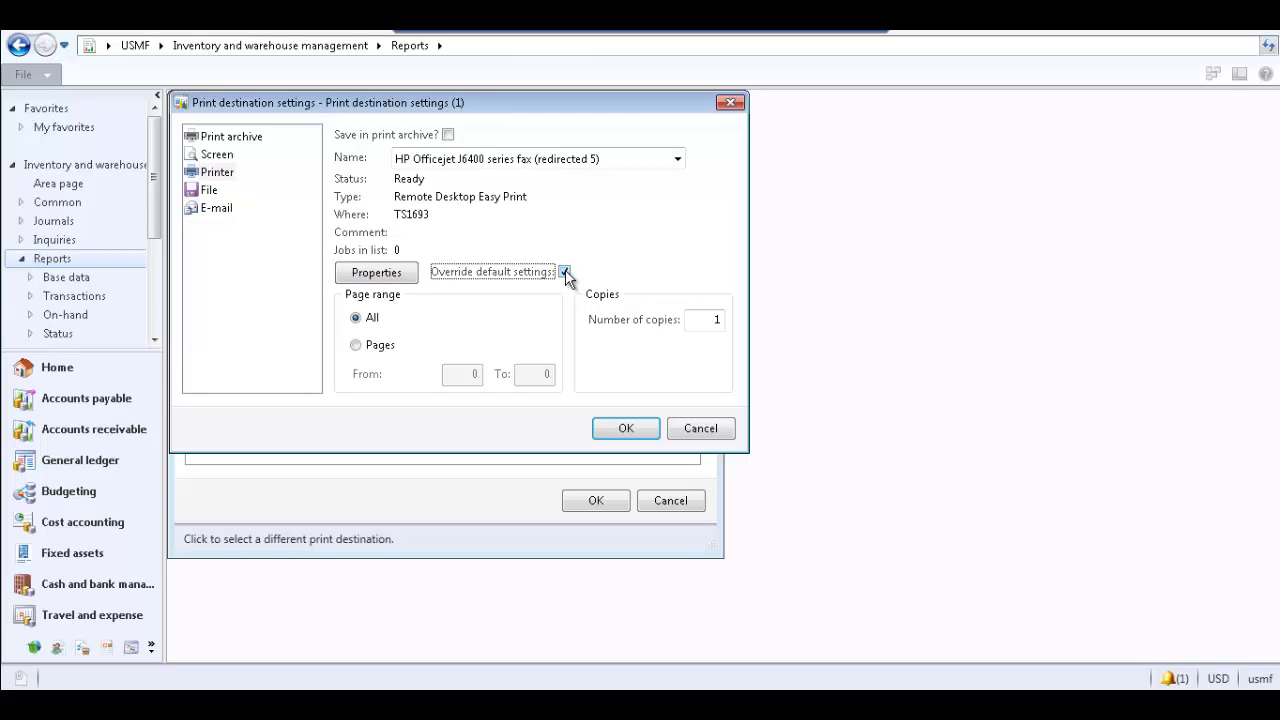
pyautogui.click(564, 273)
pyautogui.press('Tab')
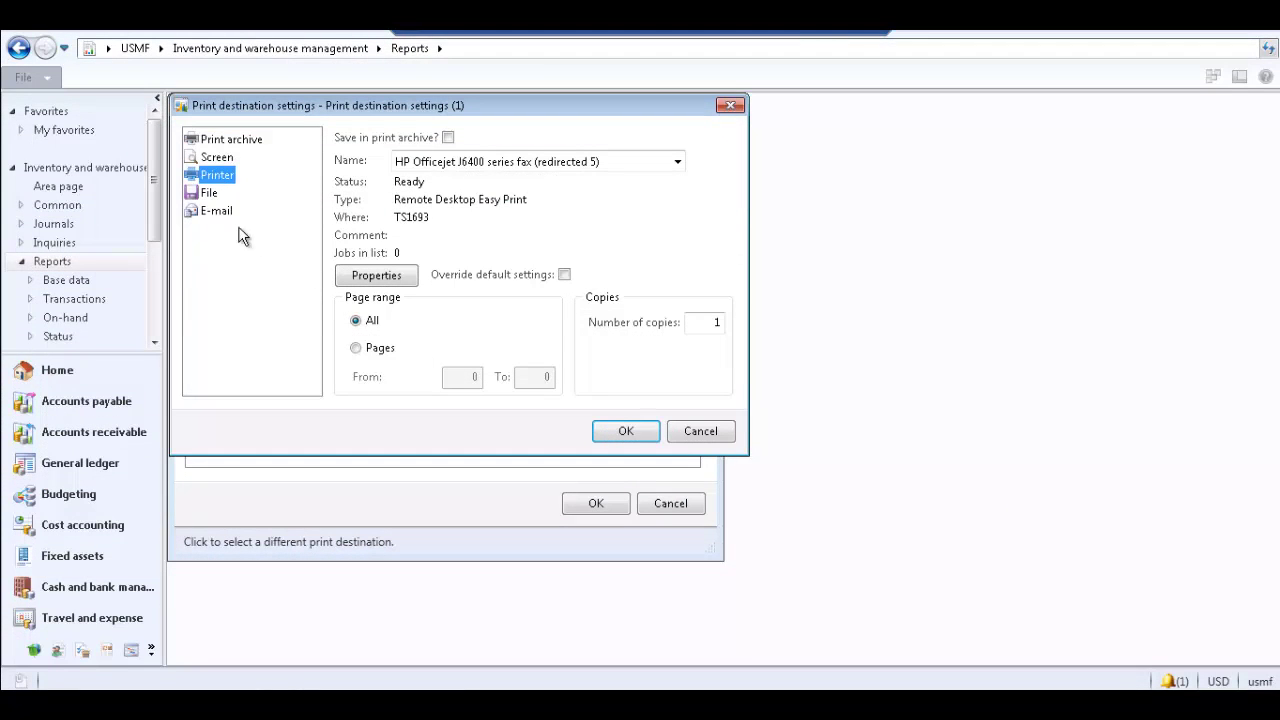
# Set a File destination named 'On hand inventory' with PDF as the file format.
pyautogui.click(209, 194)
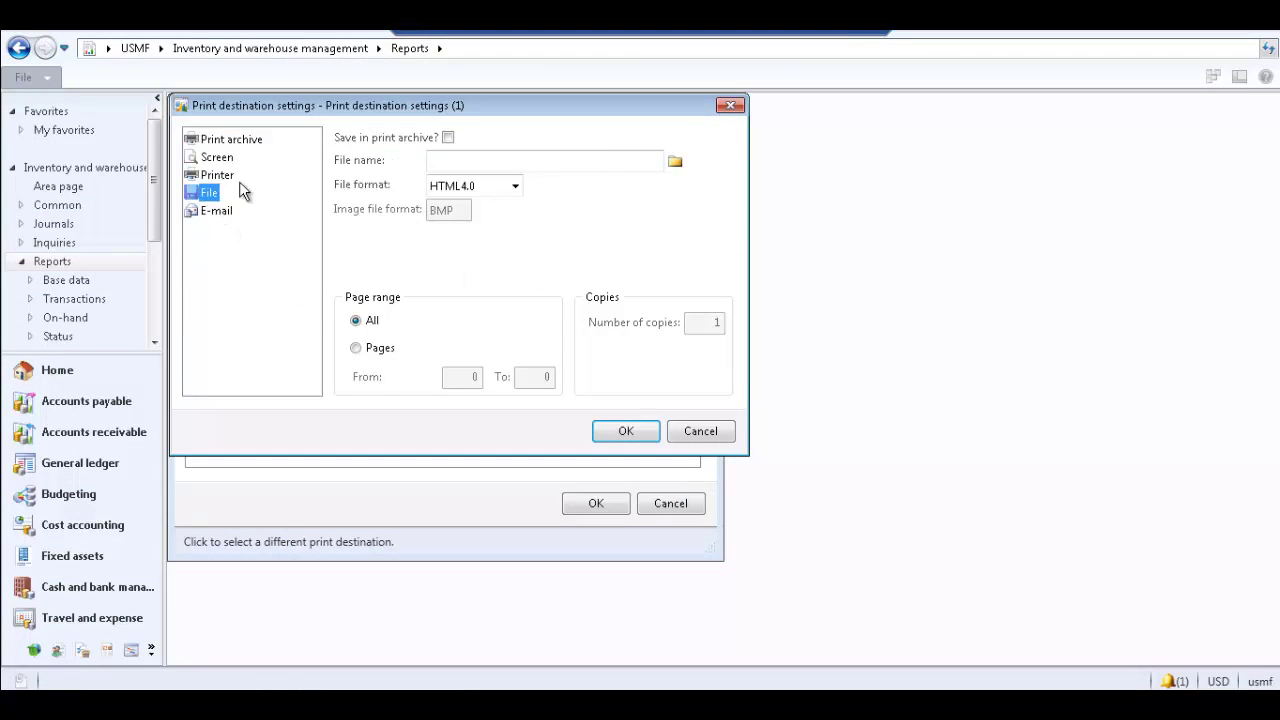
pyautogui.click(451, 158)
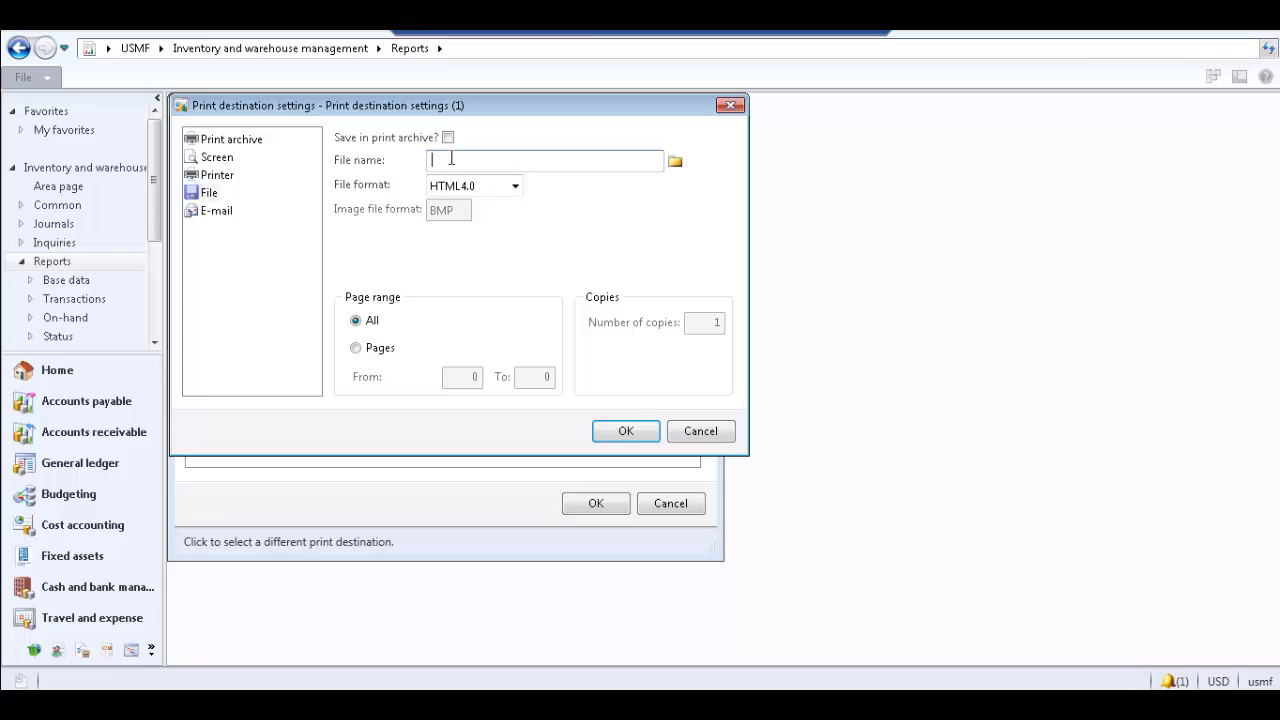
pyautogui.write('On hand inventory')
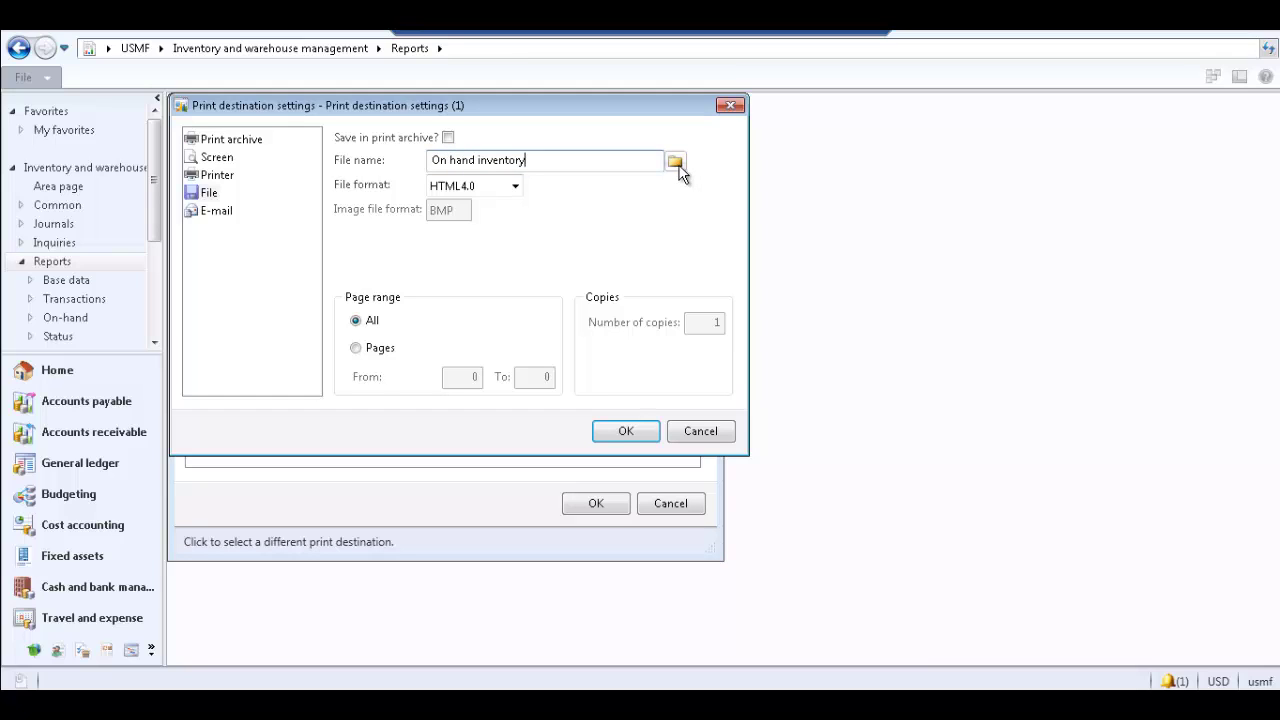
pyautogui.click(515, 186)
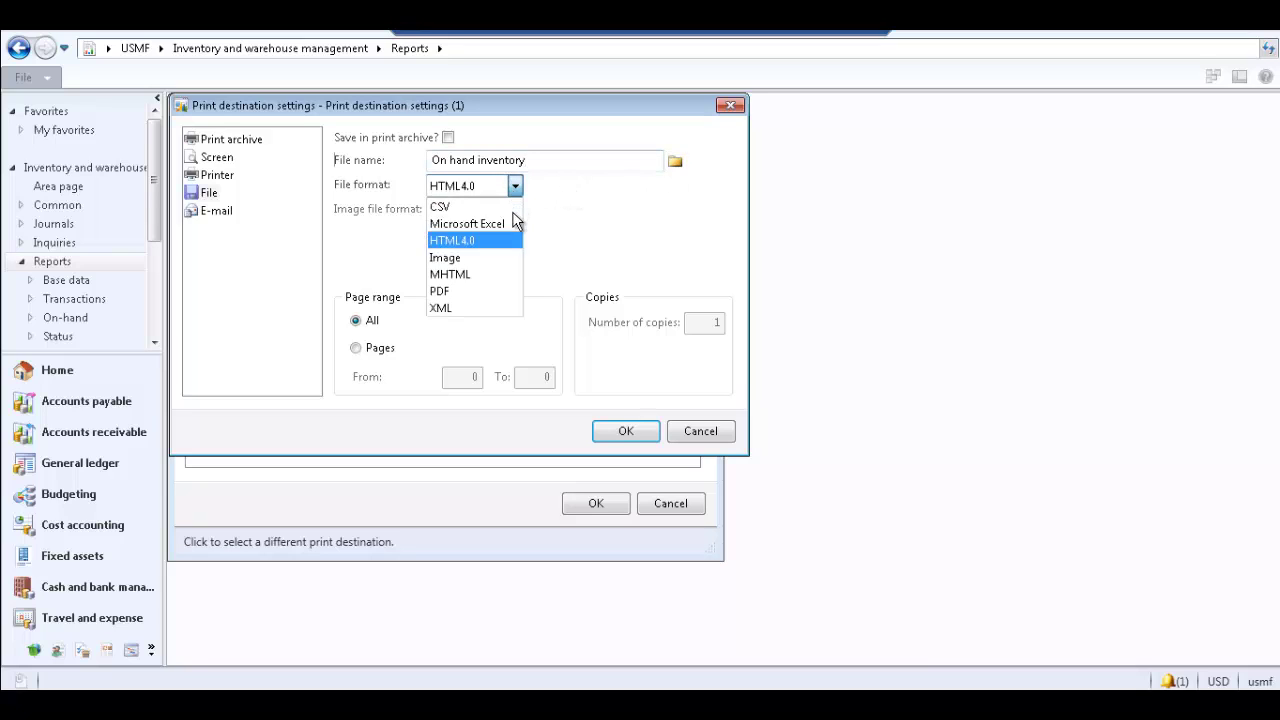
pyautogui.click(490, 291)
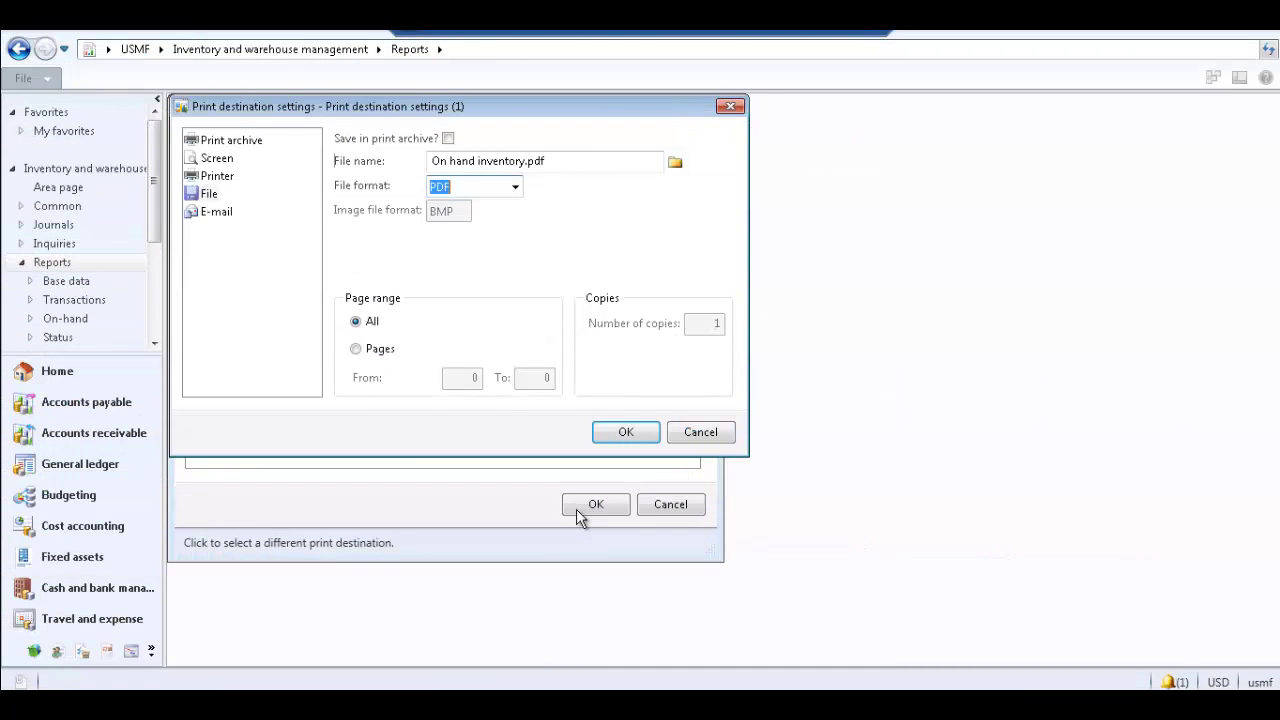
pyautogui.click(216, 213)
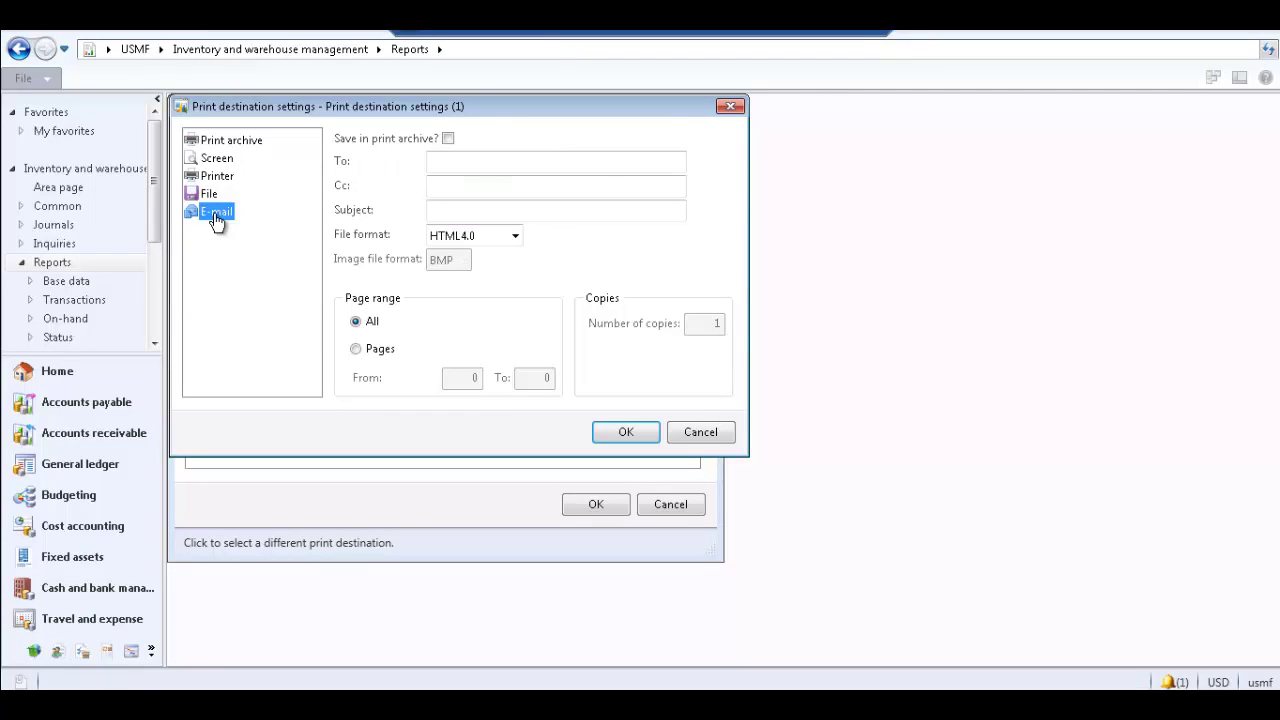
# Enter the recipient's e-mail address, subject 'On hand inventory report' and PDF format, then select Print archive.
pyautogui.click(455, 165)
pyautogui.write('robert@example.com')
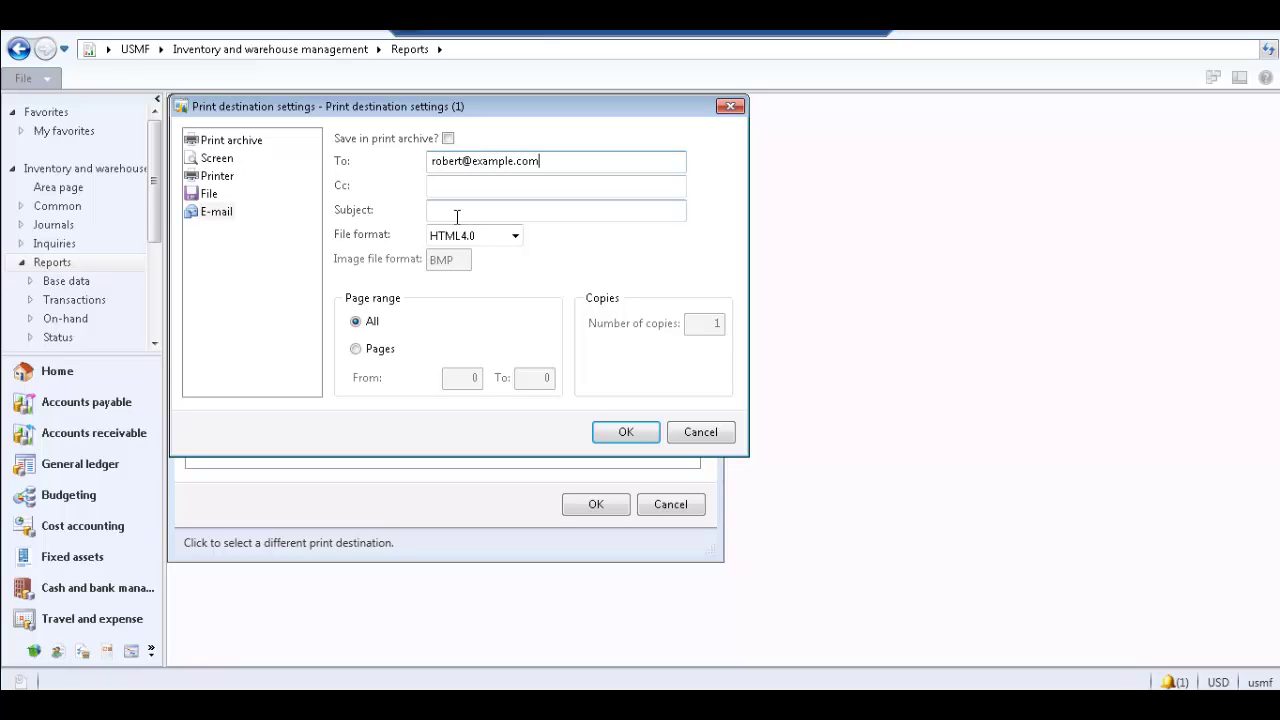
pyautogui.click(457, 216)
pyautogui.write('On hand inventory report')
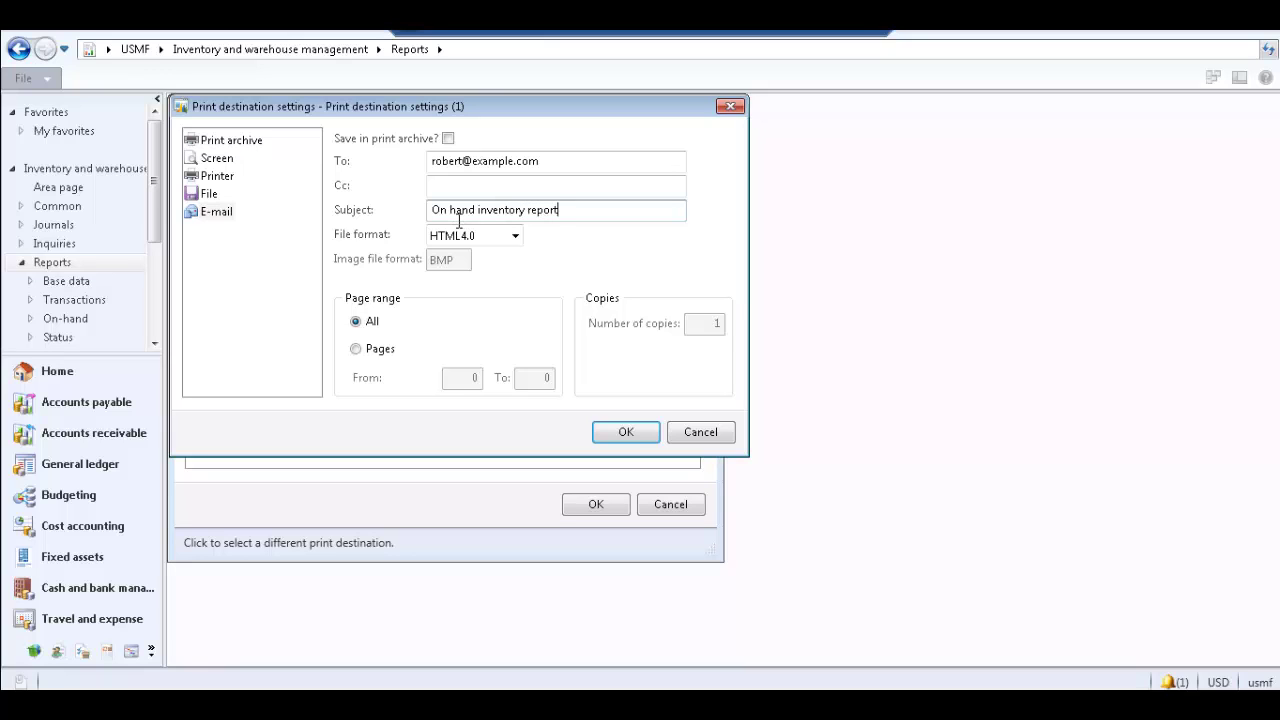
pyautogui.click(514, 238)
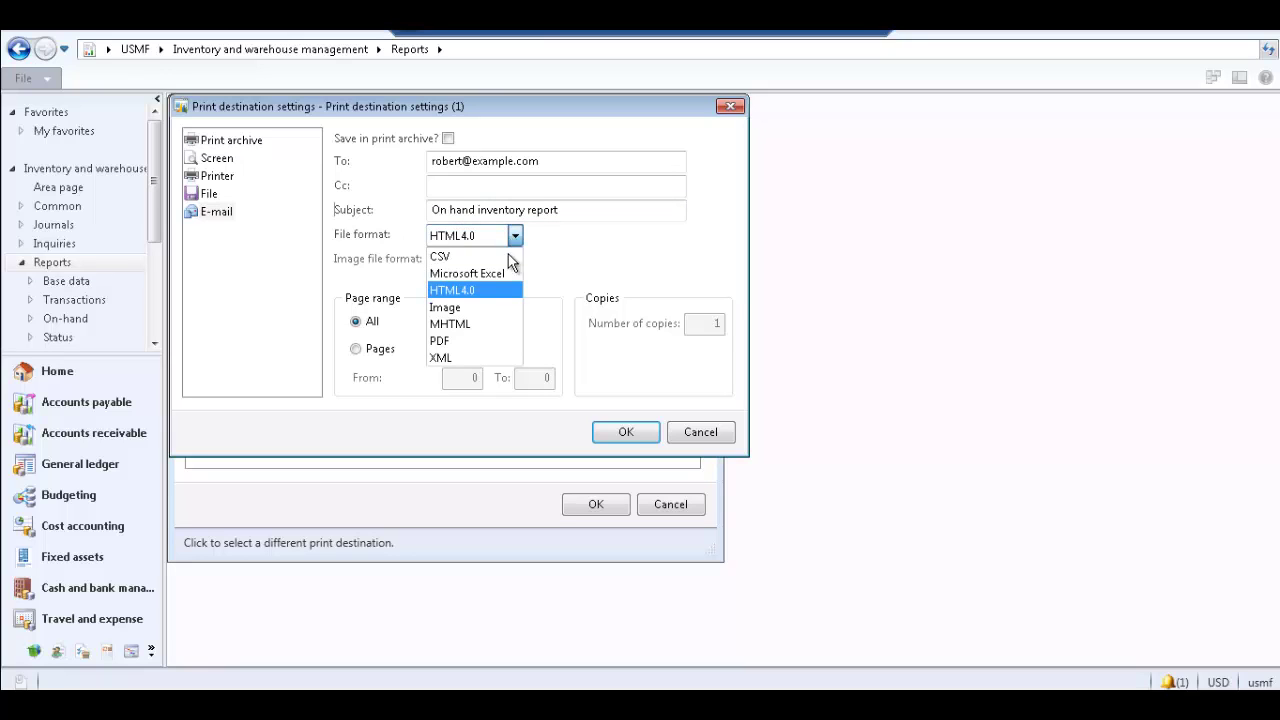
pyautogui.click(476, 343)
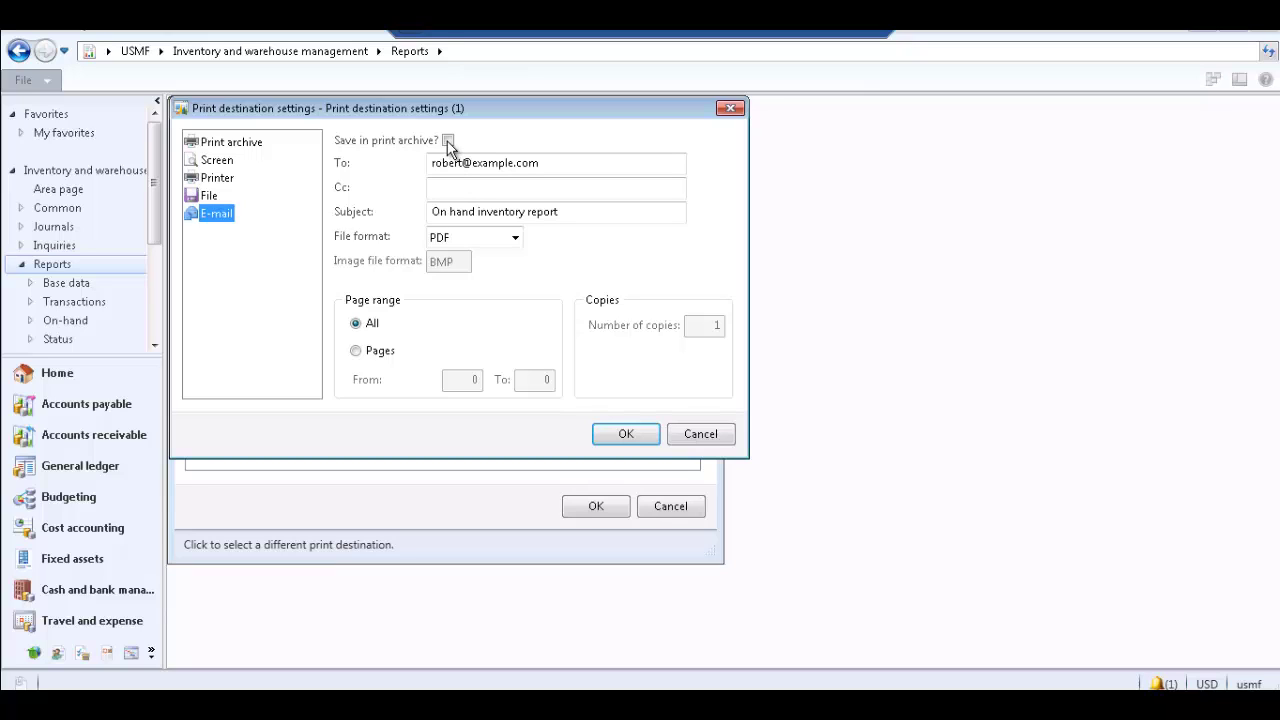
pyautogui.click(261, 146)
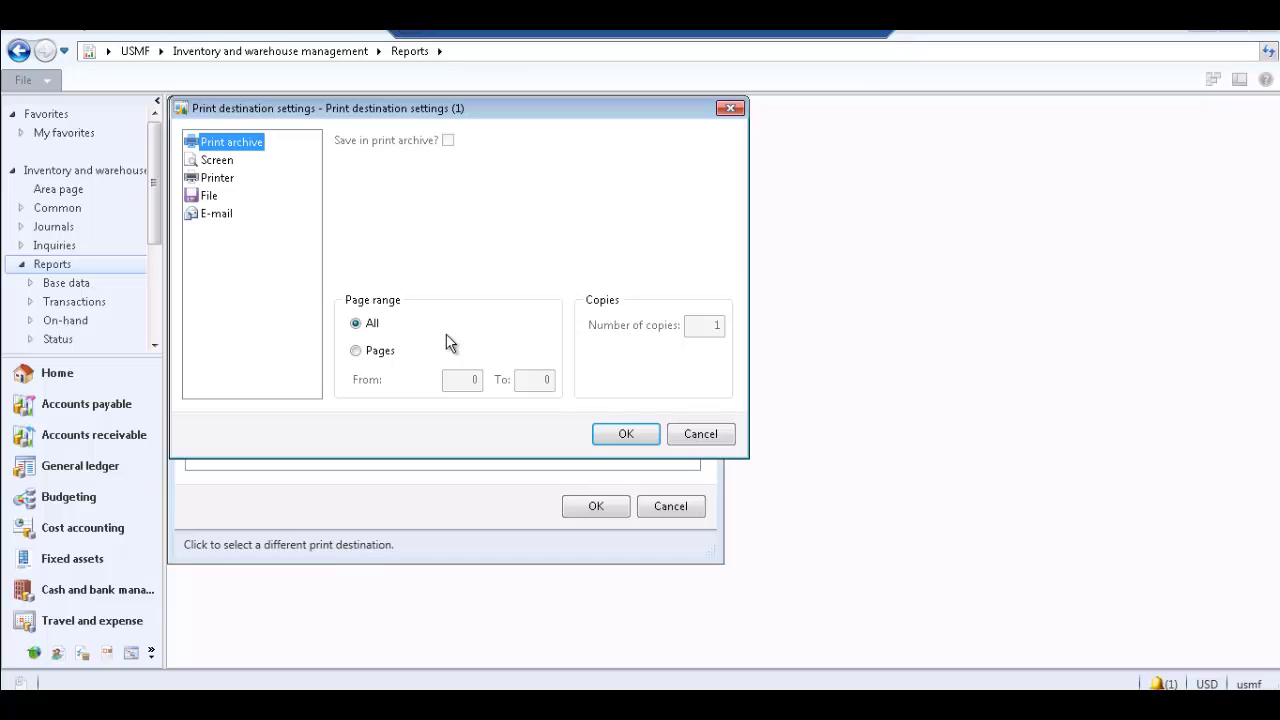
# Accept the Print archive destination and run the On-hand inventory report.
pyautogui.click(608, 436)
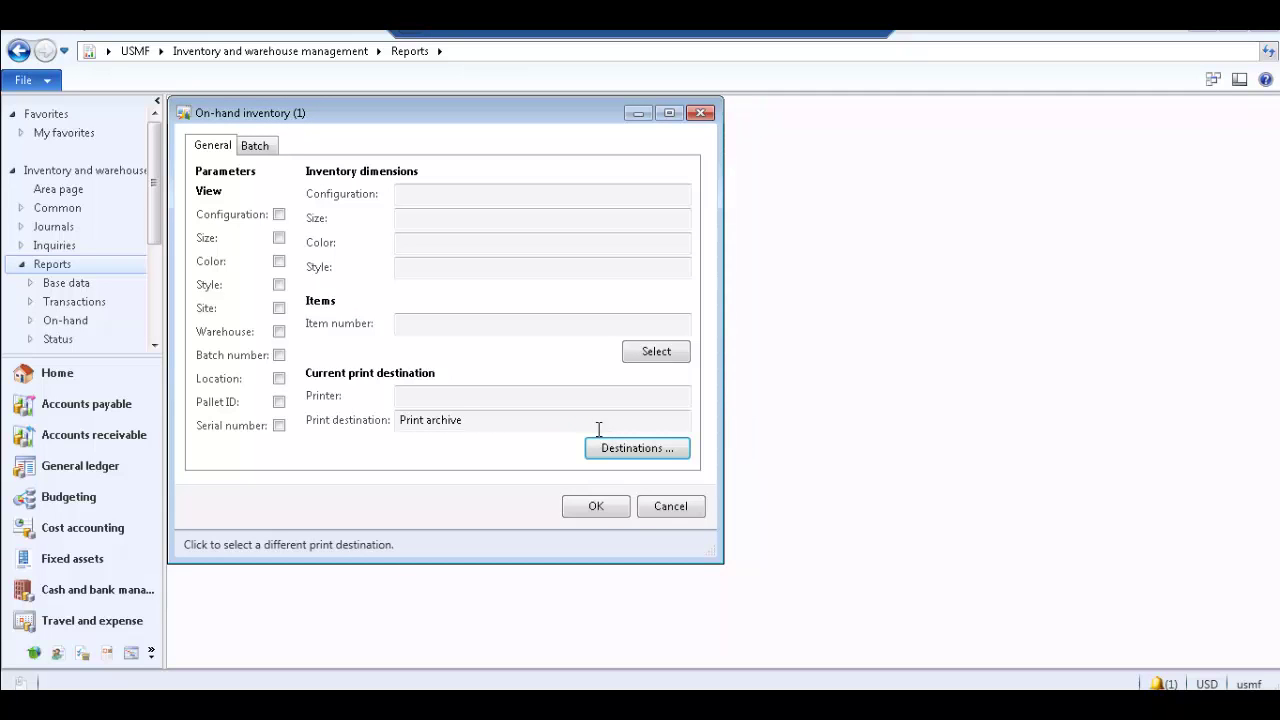
pyautogui.click(574, 505)
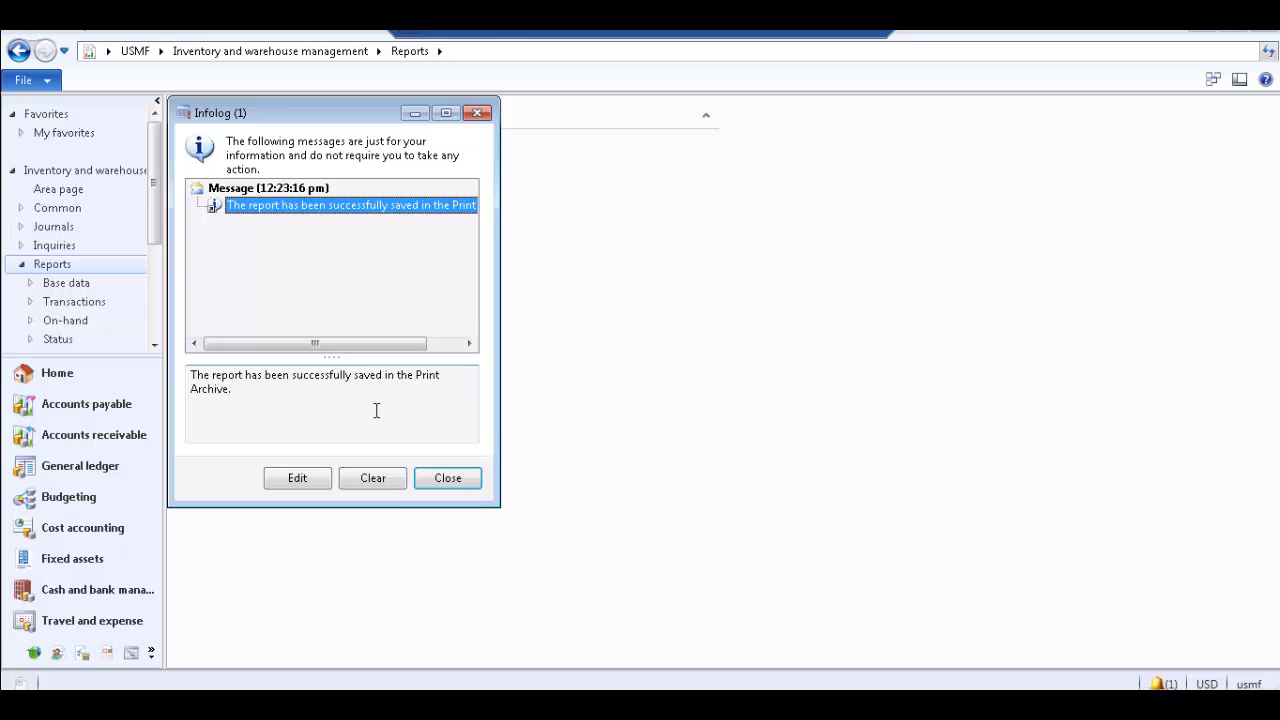
# Close the Infolog, go to Organization administration, and open File > Tools > Print archive.
pyautogui.click(453, 478)
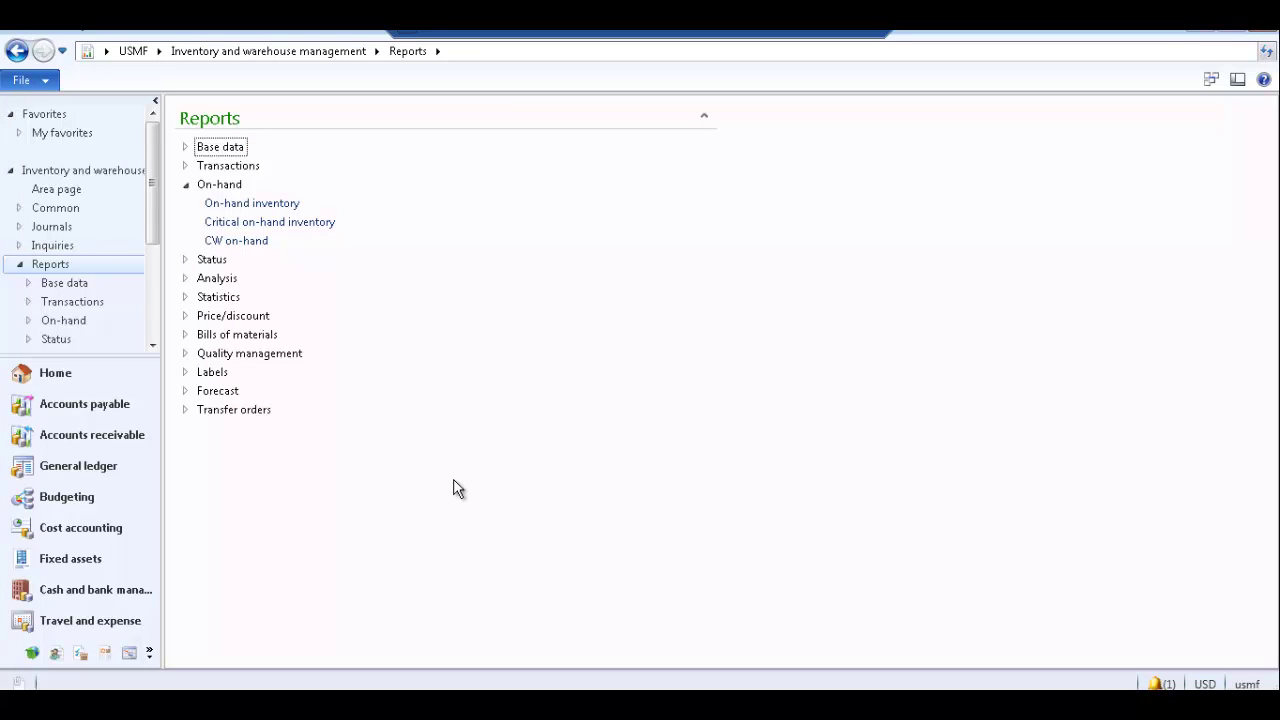
pyautogui.click(160, 51)
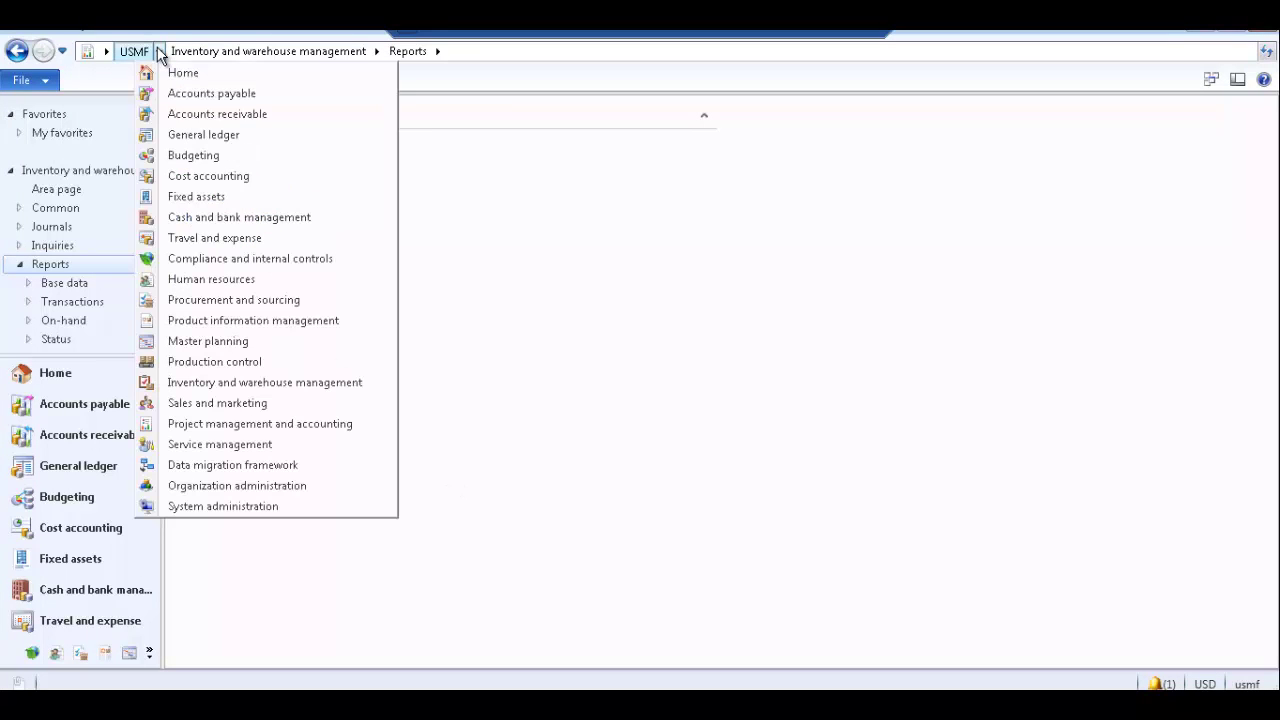
pyautogui.click(358, 487)
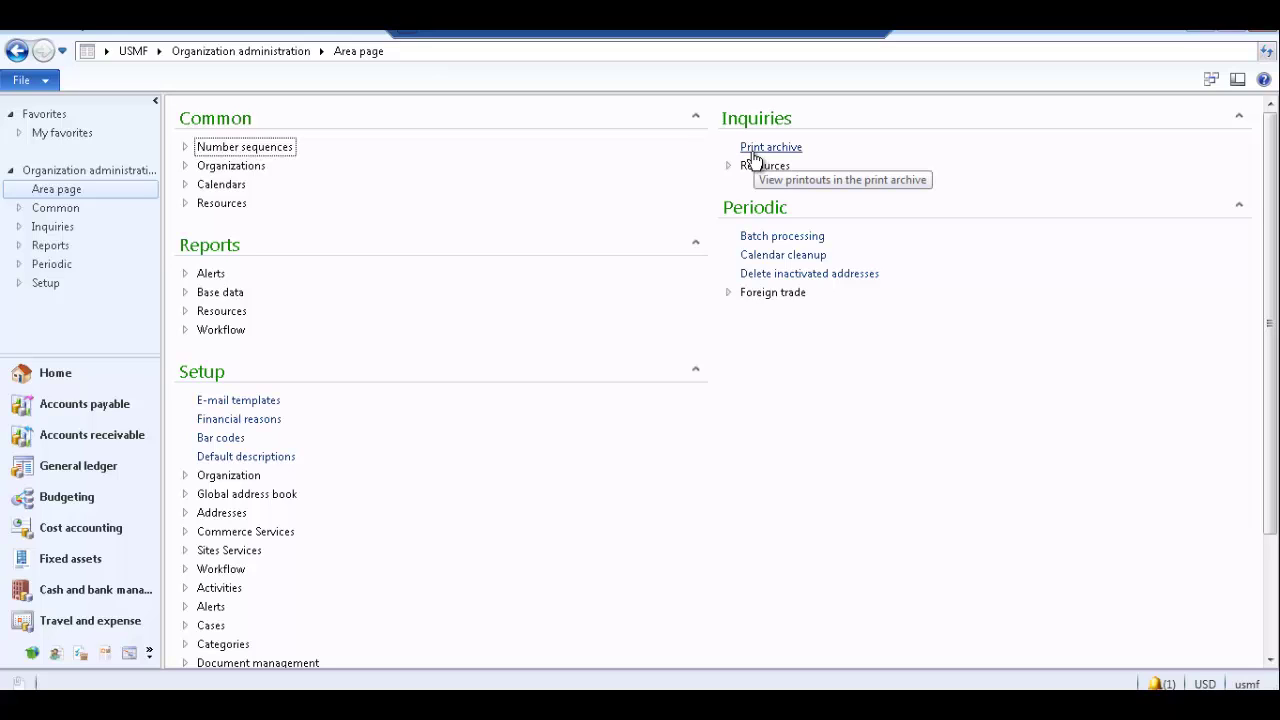
pyautogui.click(43, 78)
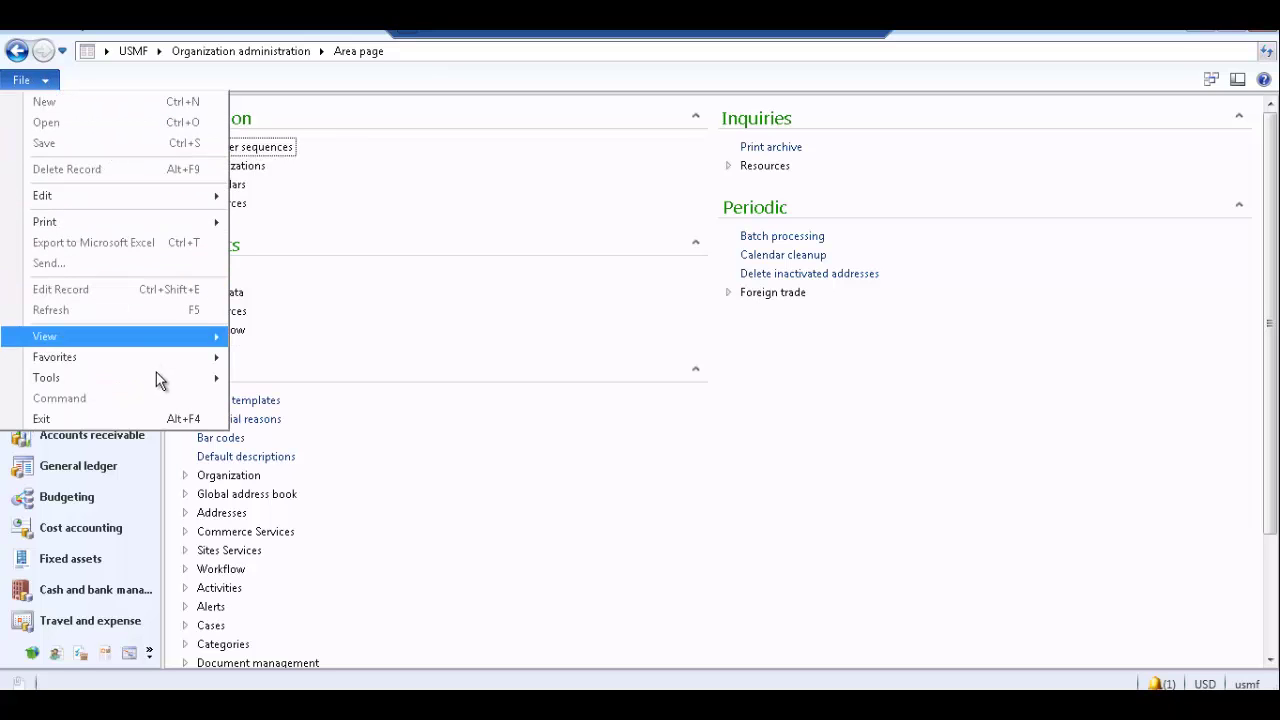
pyautogui.moveTo(161, 380)
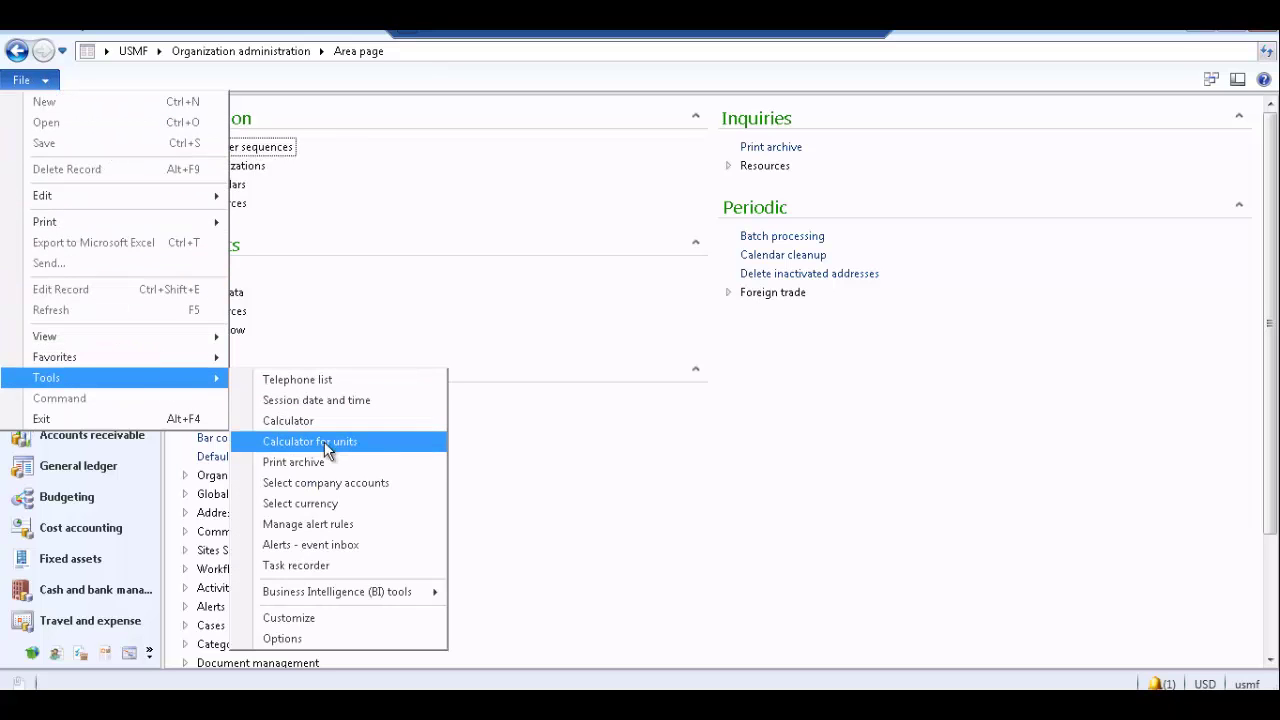
pyautogui.click(353, 463)
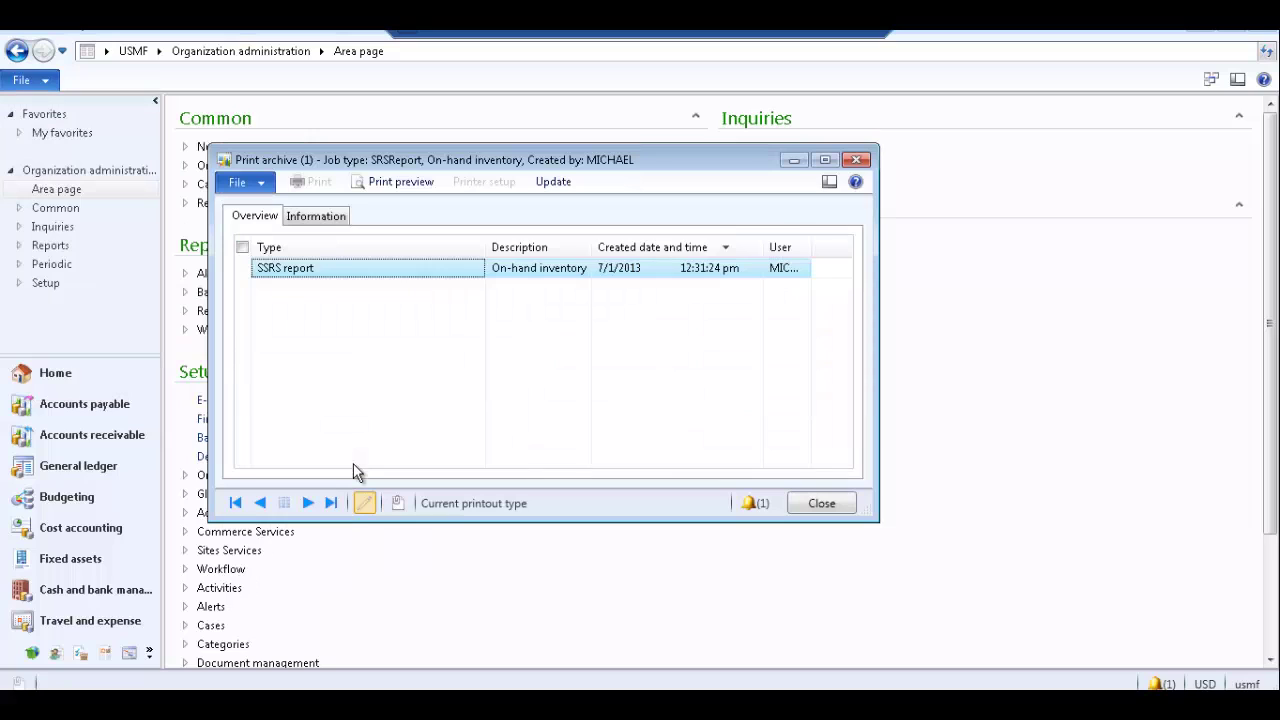